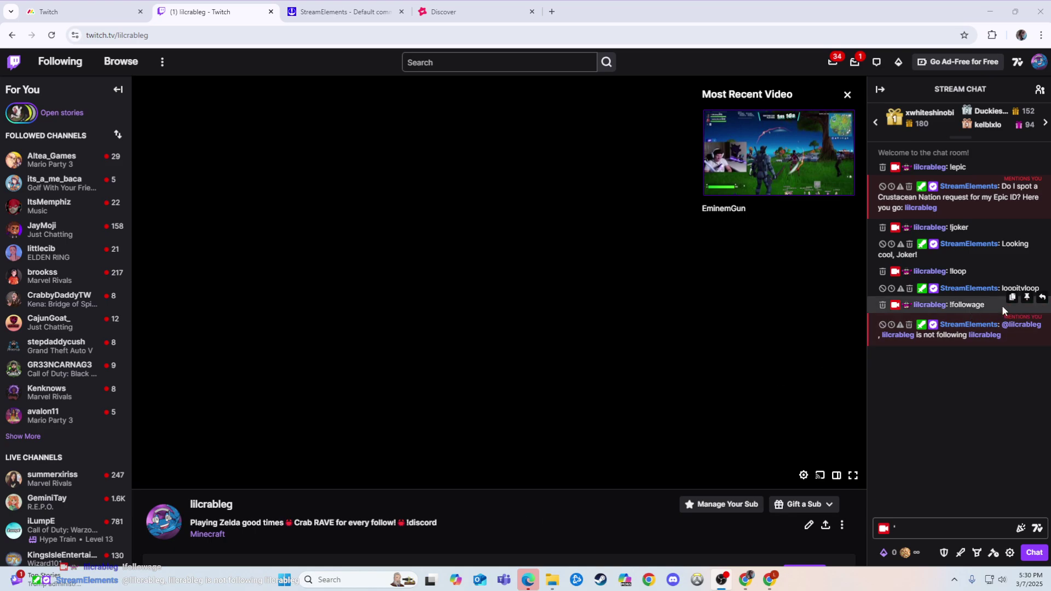
Step: Highlight, then deselect, the earlier StreamElements !followage reply saying the user isn't following
drag(1002, 304, 949, 305)
click(945, 361)
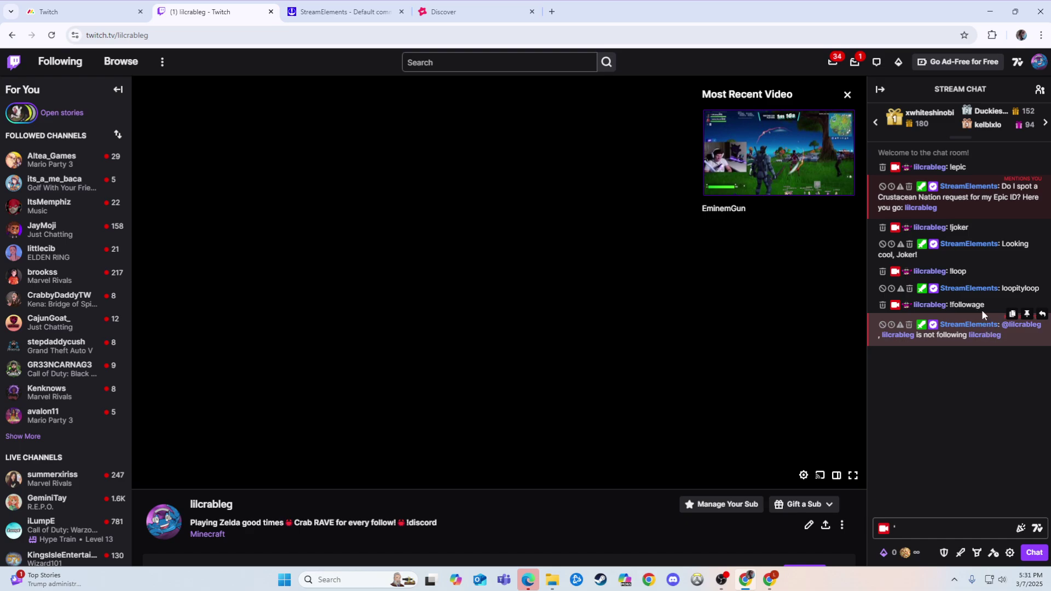
key(ctrl+Tab)
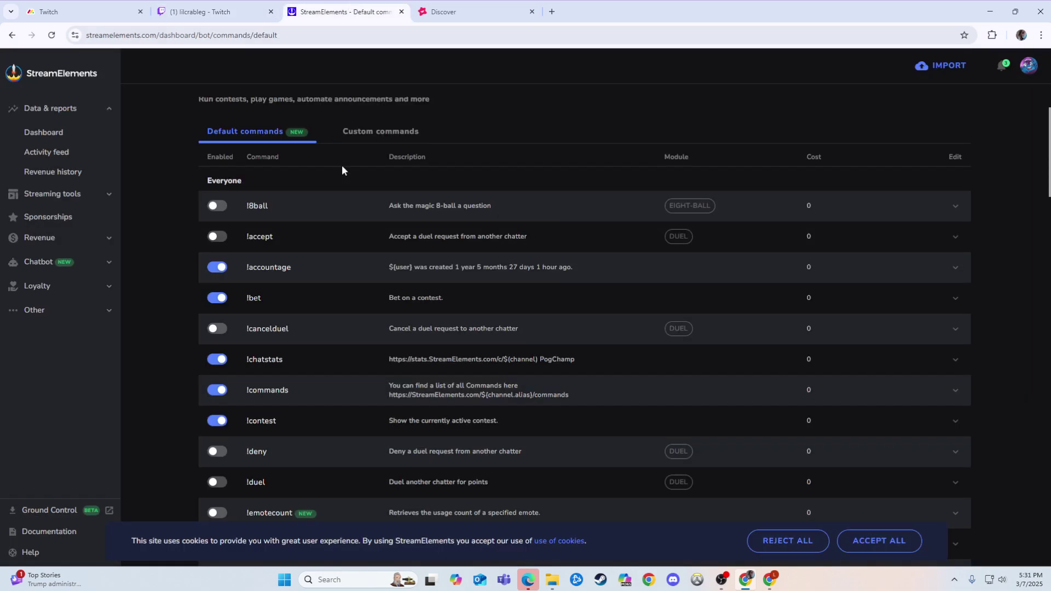
scroll(446, 209, down, 2)
scroll(447, 209, up, 1)
scroll(446, 199, up, 1)
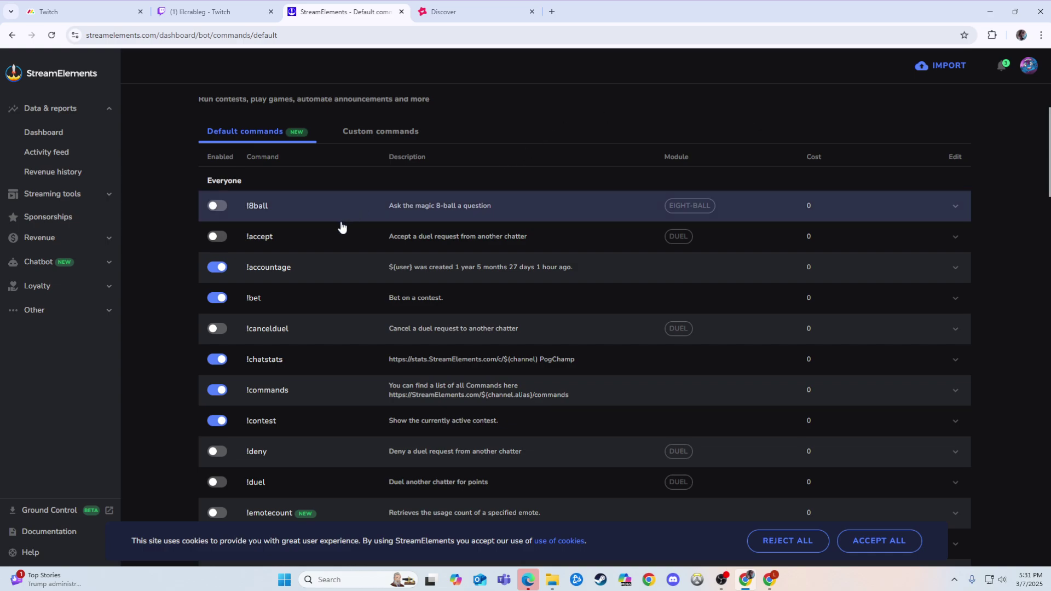
scroll(333, 205, down, 2)
scroll(318, 174, down, 1)
scroll(340, 293, down, 1)
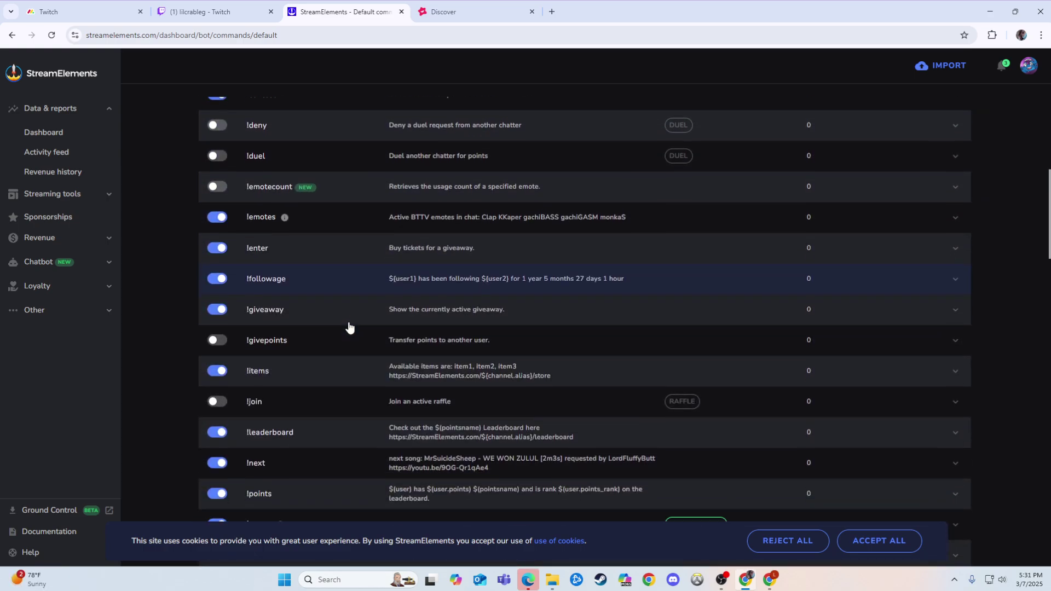
scroll(347, 324, down, 1)
scroll(325, 291, up, 1)
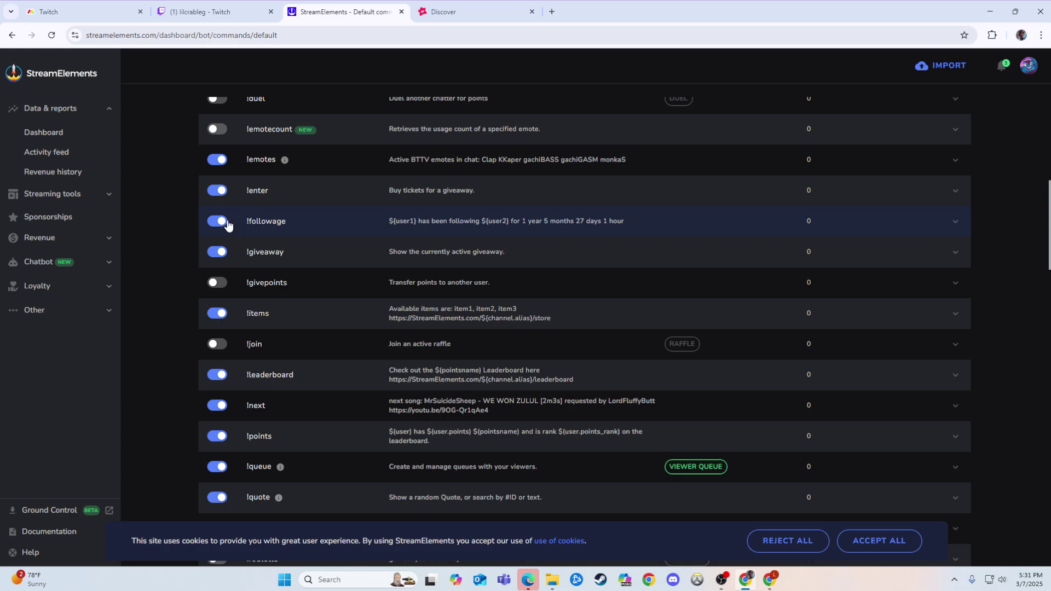
scroll(228, 226, up, 1)
scroll(247, 228, up, 3)
scroll(310, 270, up, 2)
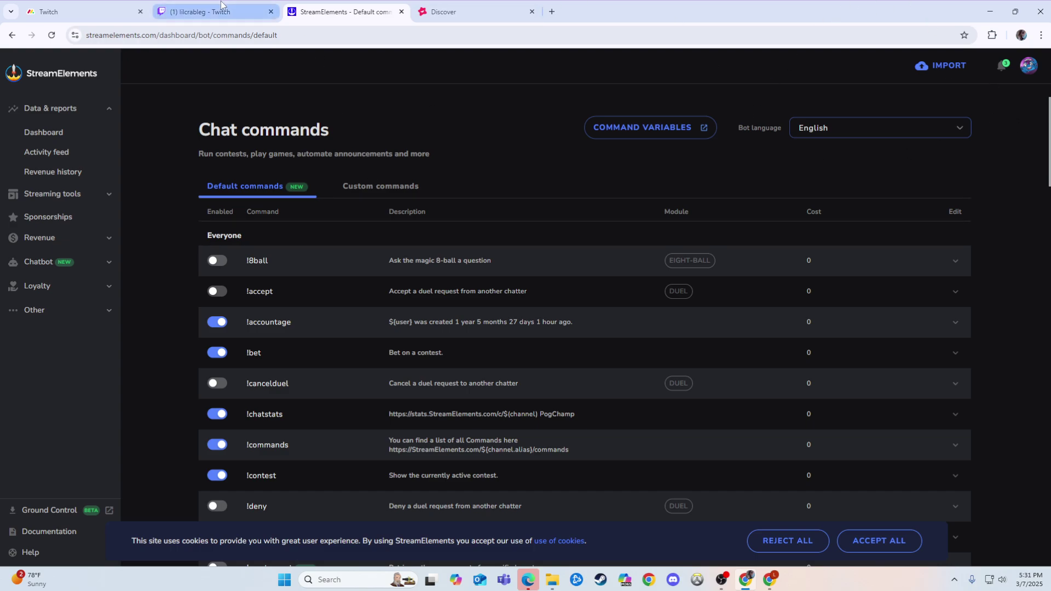
Step: Send !followage in the Twitch channel chat, prompting StreamElements' 'not a valid username' reply
click(206, 11)
click(928, 528)
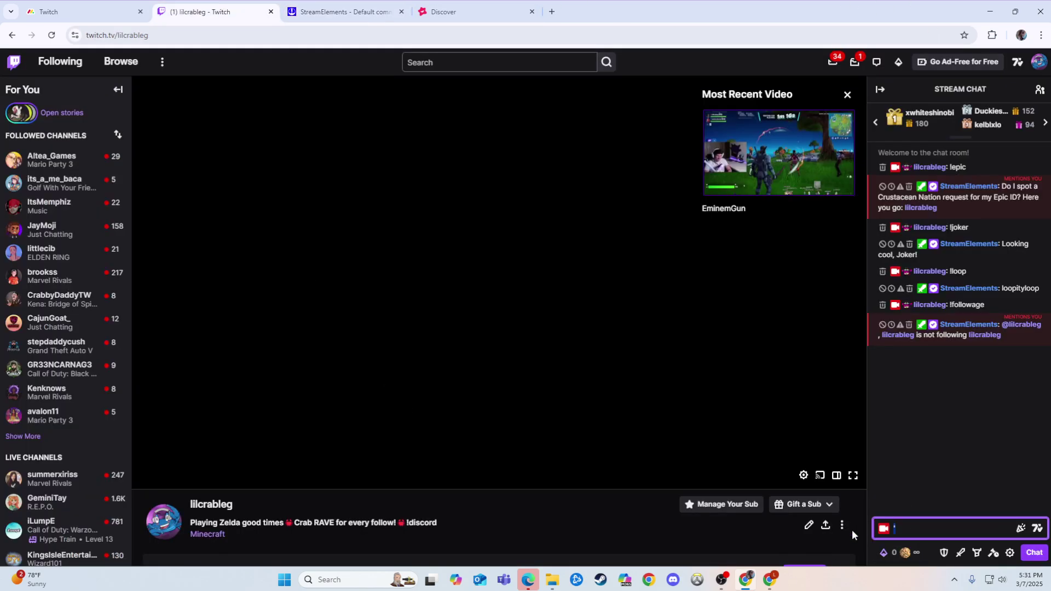
text(!fol)
text(lowa)
text(ge)
key(Return)
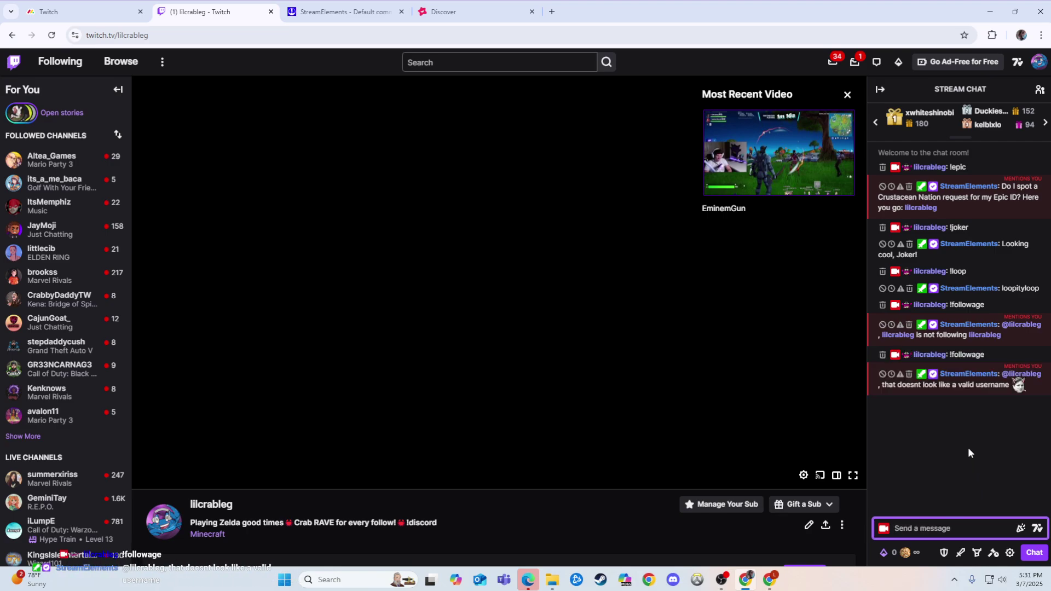